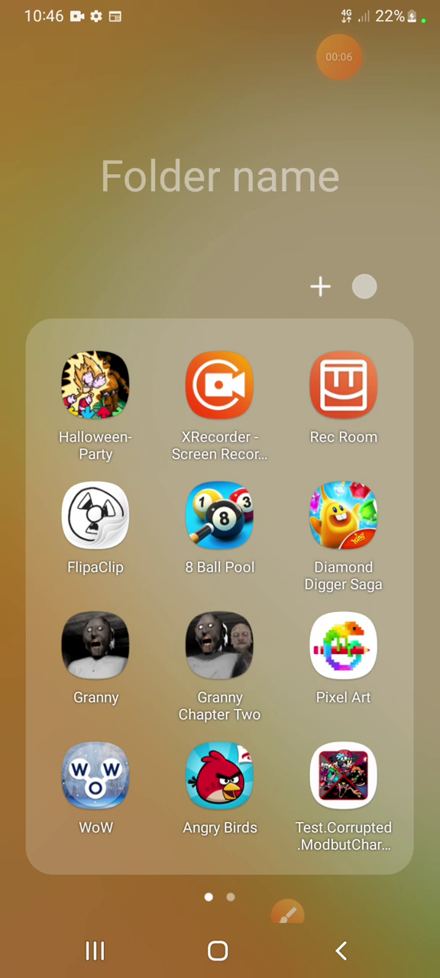
Bring up the XRecorder options, then close and reopen the games folder.
click(338, 57)
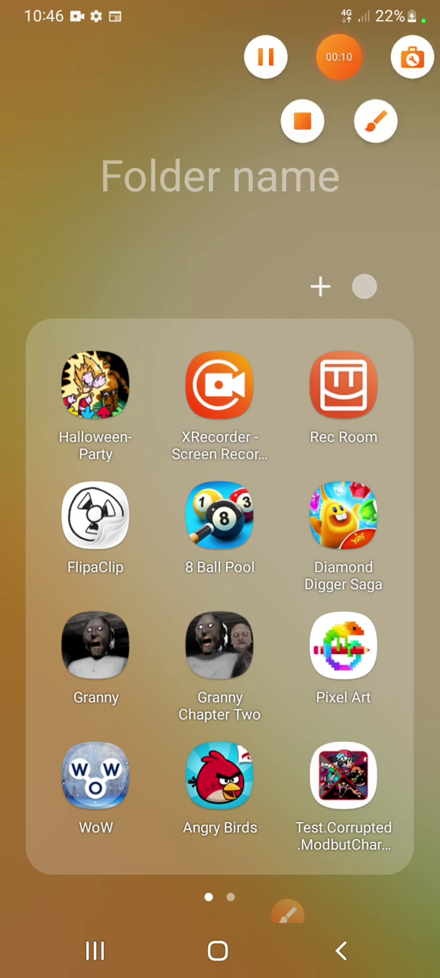
click(220, 229)
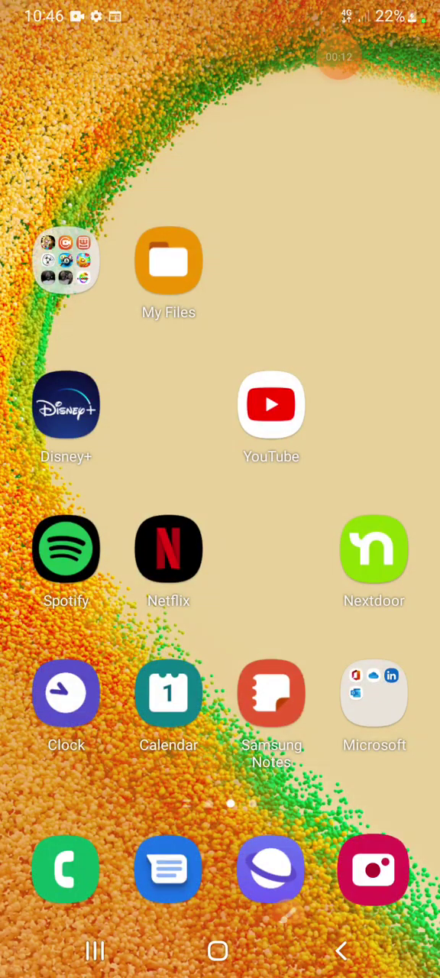
click(65, 261)
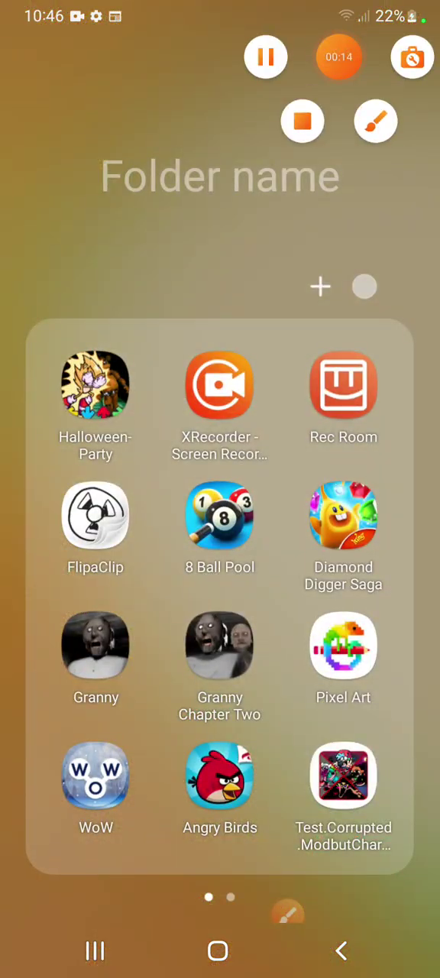
Circle the 8 Ball Pool icon in red with the brush, then clear the drawing.
click(288, 913)
mouse_move(261, 556)
mouse_down()
mouse_move(191, 563)
mouse_move(252, 459)
mouse_move(266, 554)
mouse_up()
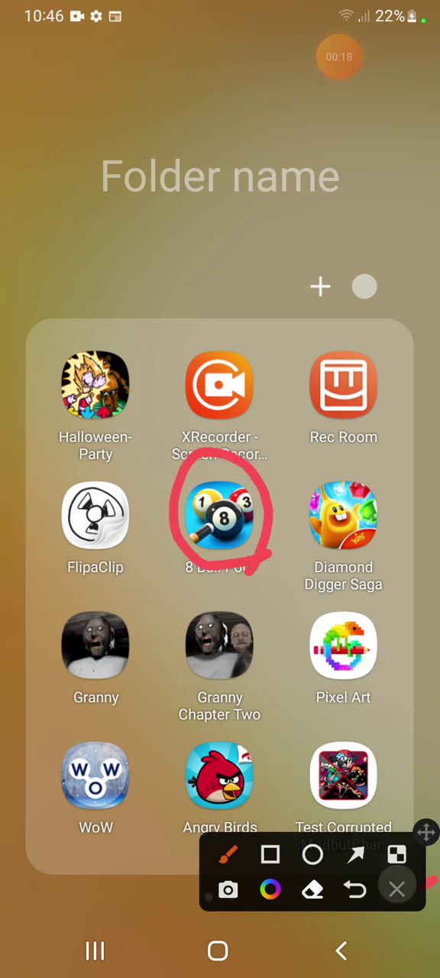
click(397, 890)
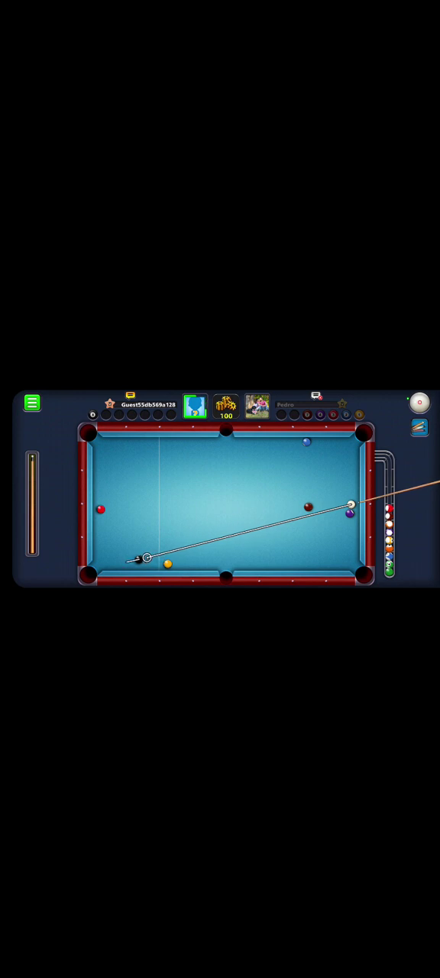
Pull the power bar down to shoot the cue ball toward the lower left against Pedro.
drag(32, 459, 32, 535)
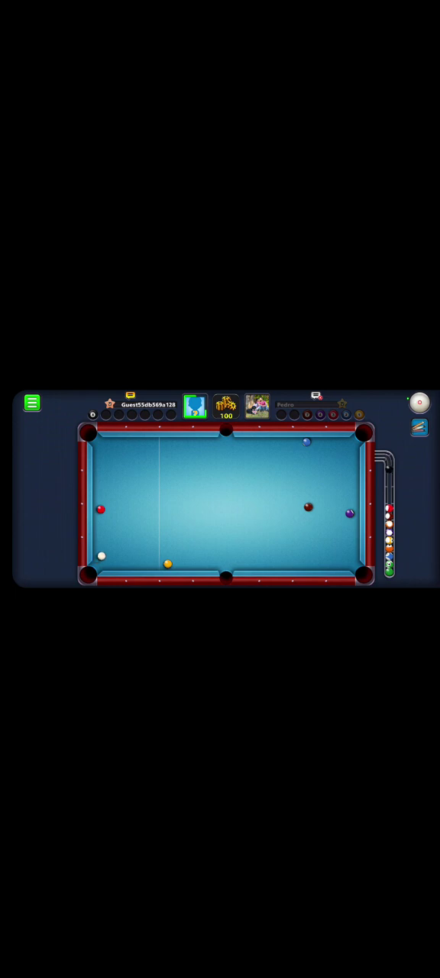
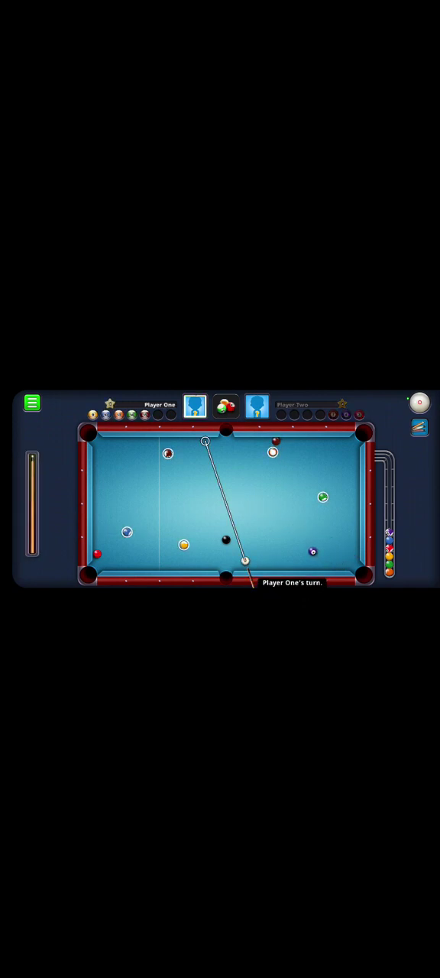
Drag the cue to aim and take Player One's shot in the practice match.
mouse_move(191, 489)
mouse_down()
mouse_move(229, 474)
mouse_move(291, 519)
mouse_move(305, 489)
mouse_up()
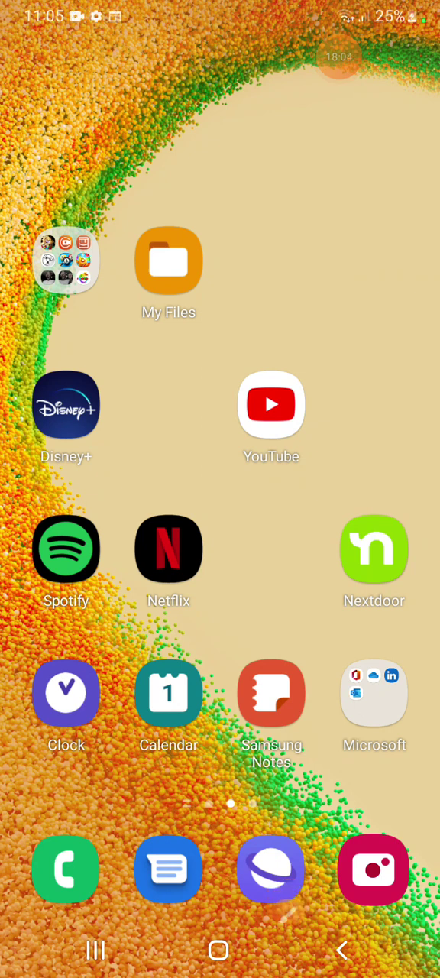
Enable the Samsung screen recorder's pen tool for freehand drawing over the screen.
drag(340, 57, 413, 203)
click(413, 203)
click(349, 240)
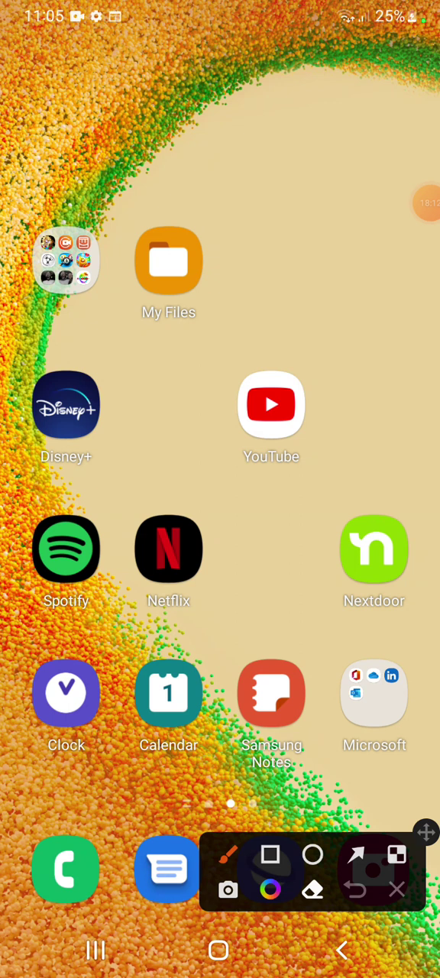
Draw the red smiley face around Disney+, with its outline, two eyes and a smile.
mouse_move(61, 546)
mouse_down()
mouse_move(207, 420)
mouse_move(35, 428)
mouse_move(84, 558)
mouse_up()
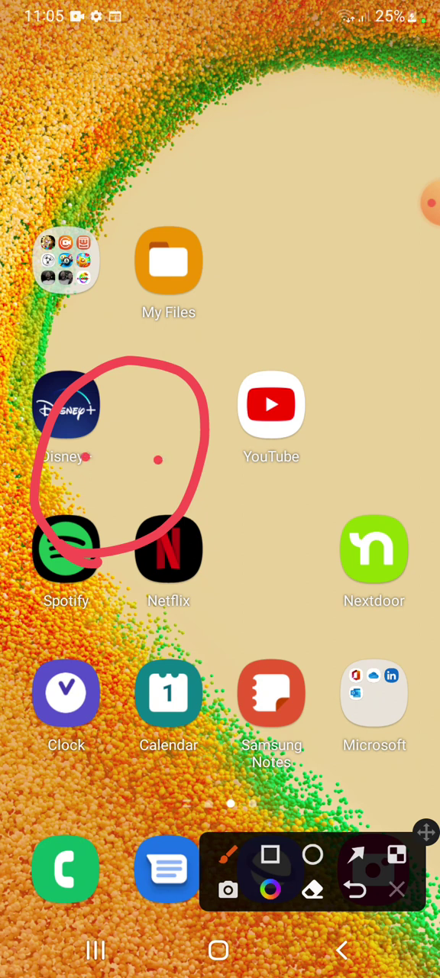
drag(59, 427, 107, 447)
drag(136, 464, 186, 445)
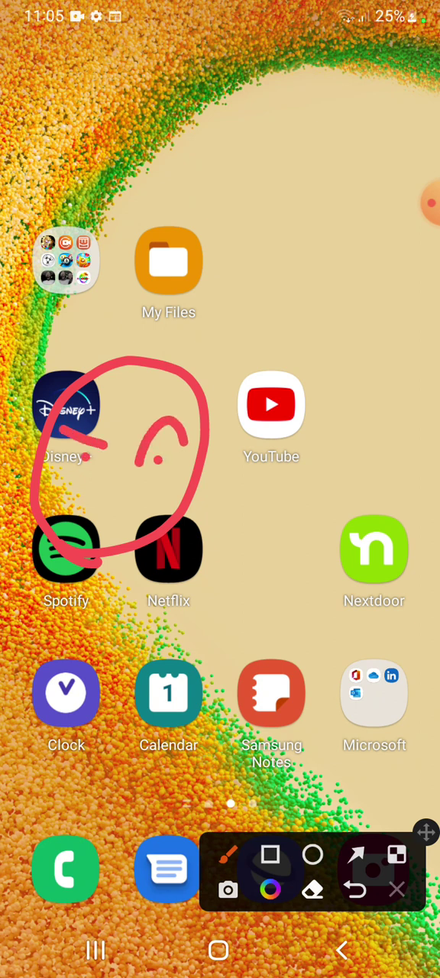
drag(63, 488, 165, 495)
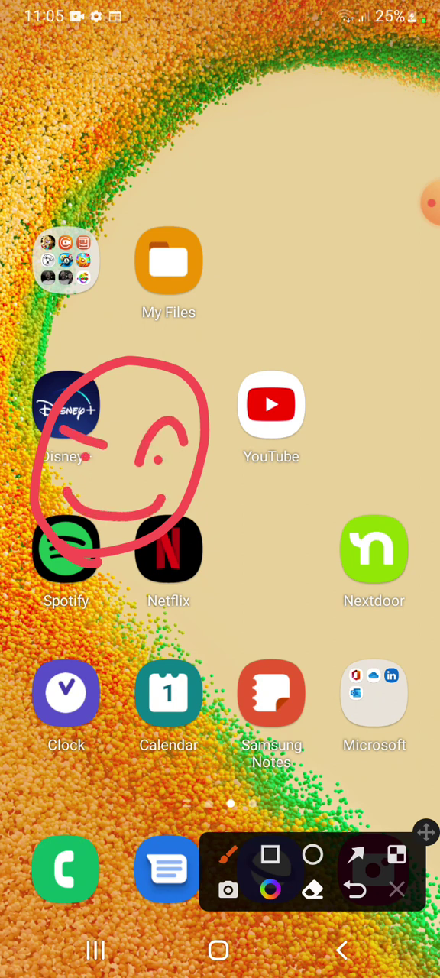